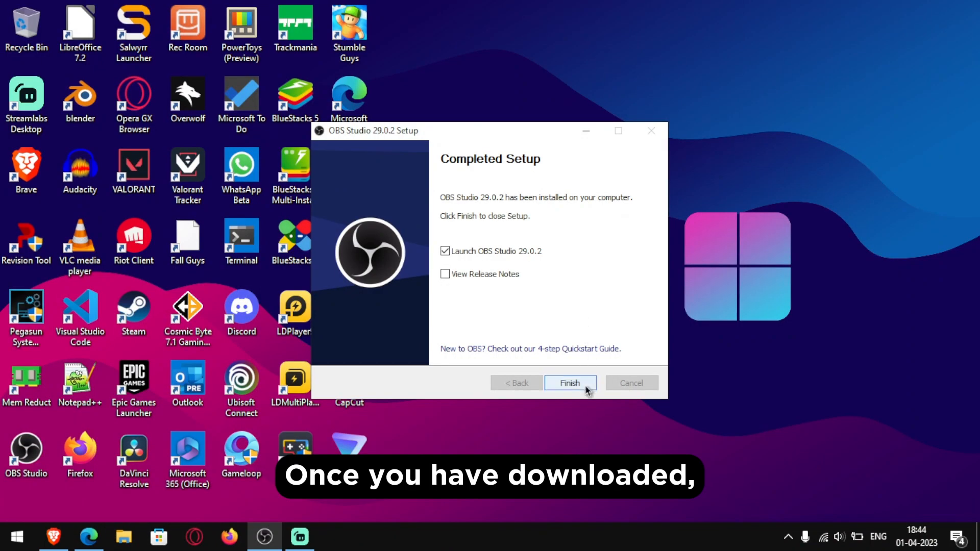
# - Launch OBS Studio and dismiss the Auto-Configuration Wizard and the release notes
pyautogui.click(570, 382)
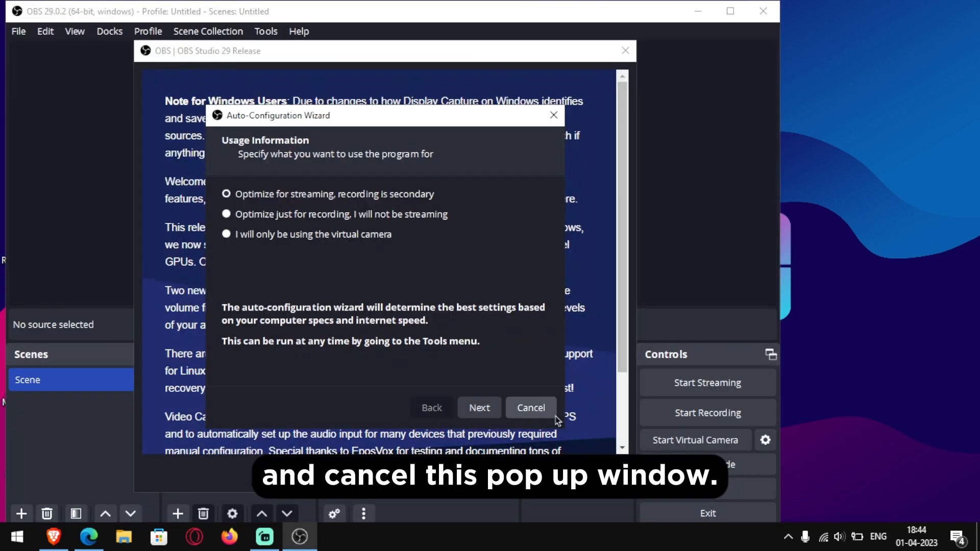
pyautogui.click(531, 408)
pyautogui.click(625, 51)
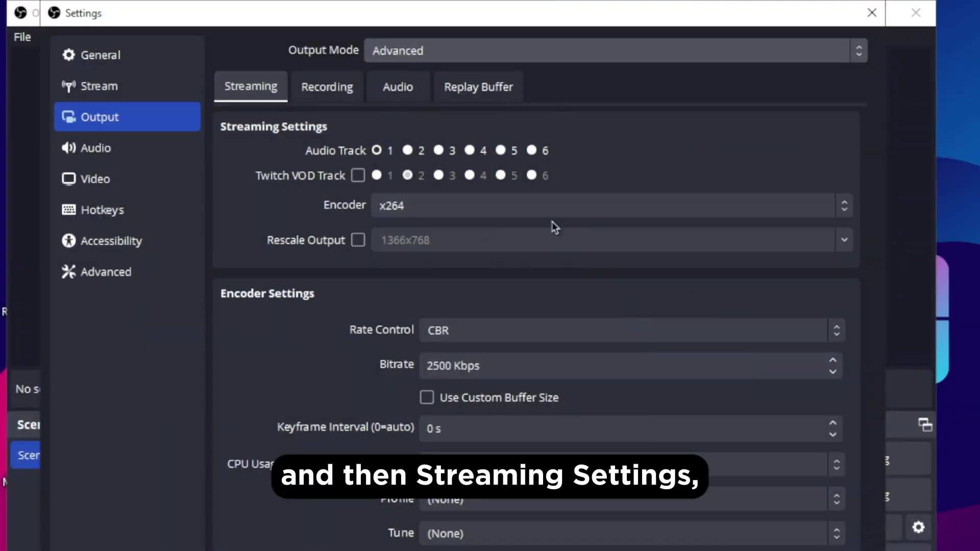
# - Choose QuickSync H.264 as the streaming encoder, keeping CBR at 2500 Kbps
pyautogui.click(473, 204)
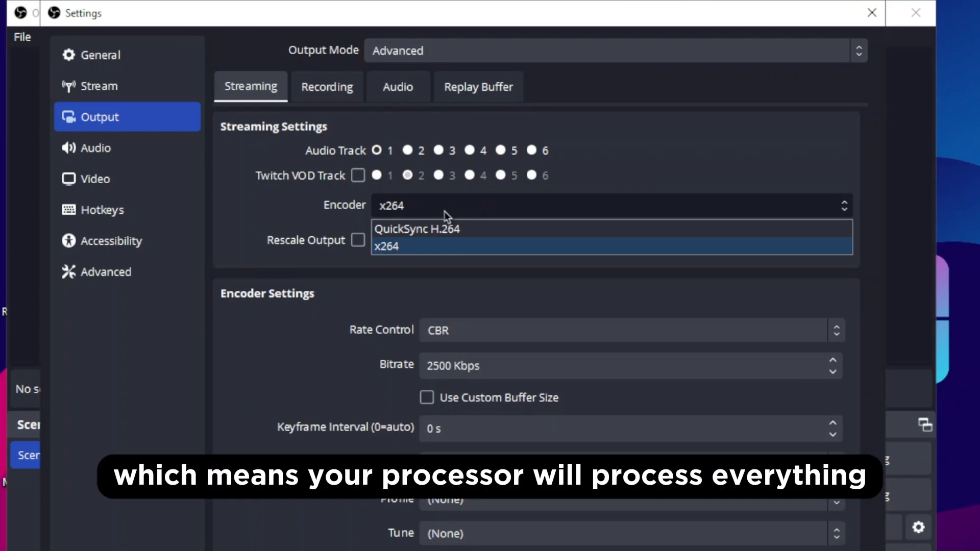
pyautogui.click(420, 229)
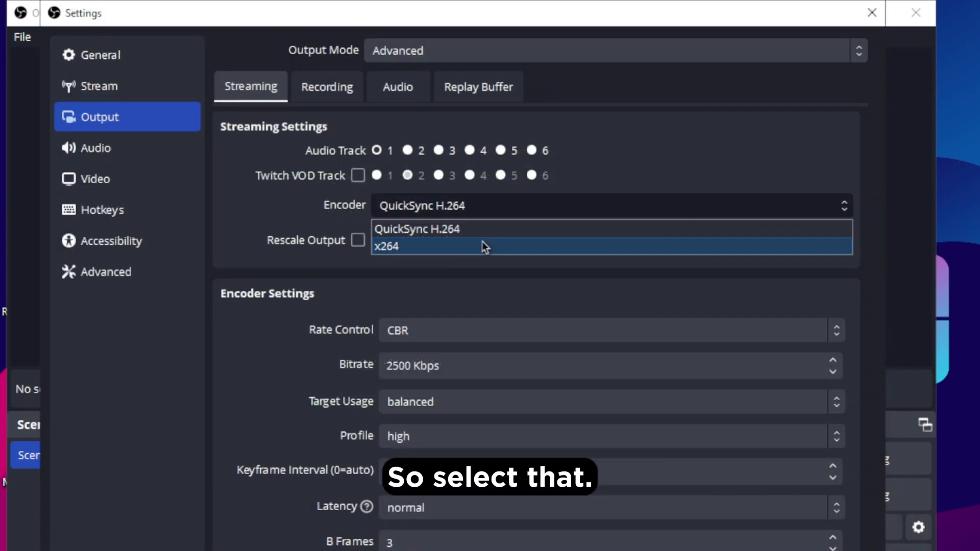
pyautogui.click(704, 164)
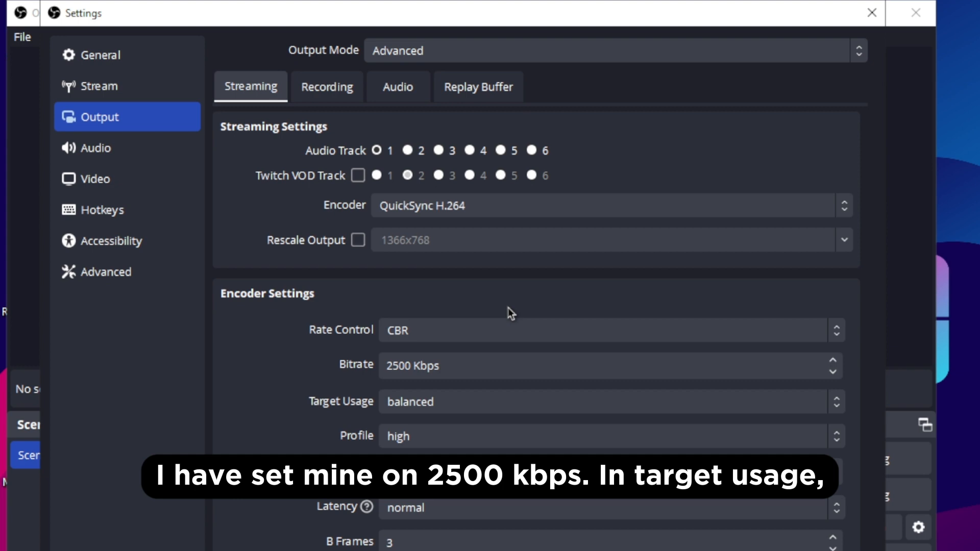
# - Set streaming Target Usage to veryfast, keeping Profile high and Latency normal
pyautogui.click(452, 401)
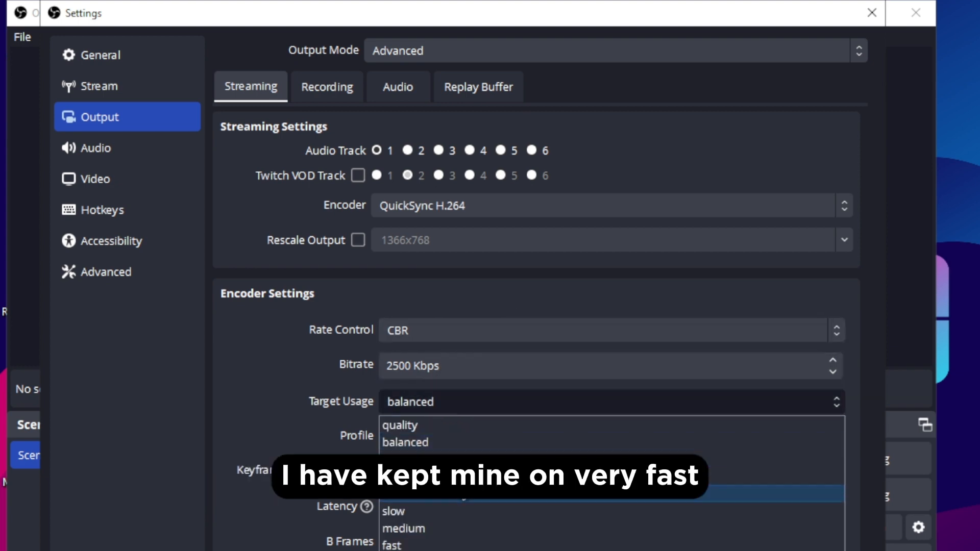
pyautogui.click(459, 494)
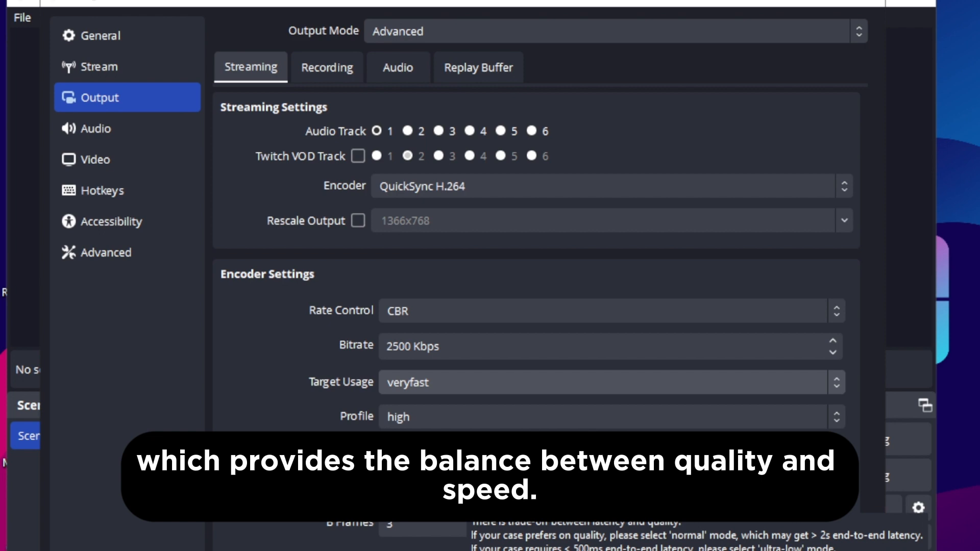
pyautogui.moveTo(468, 506)
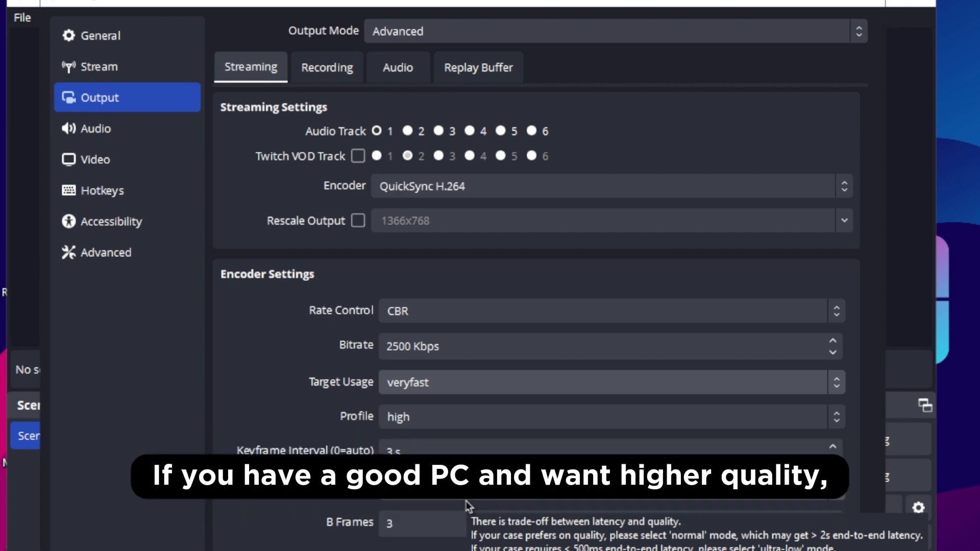
pyautogui.click(535, 382)
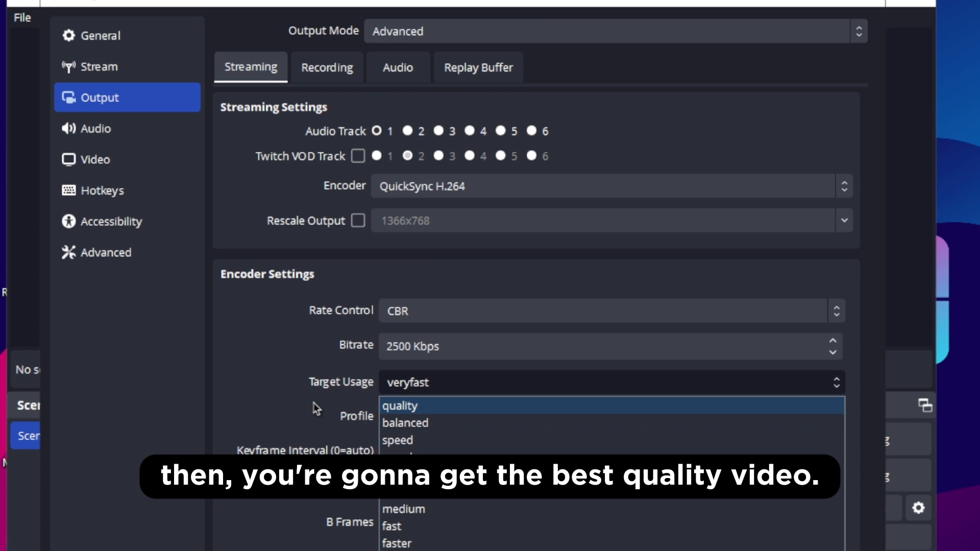
pyautogui.click(332, 386)
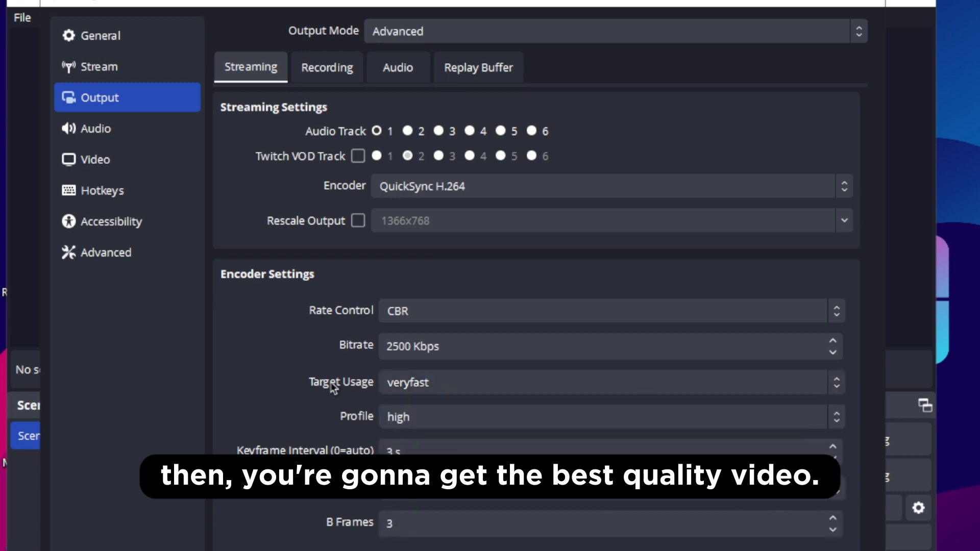
pyautogui.click(418, 417)
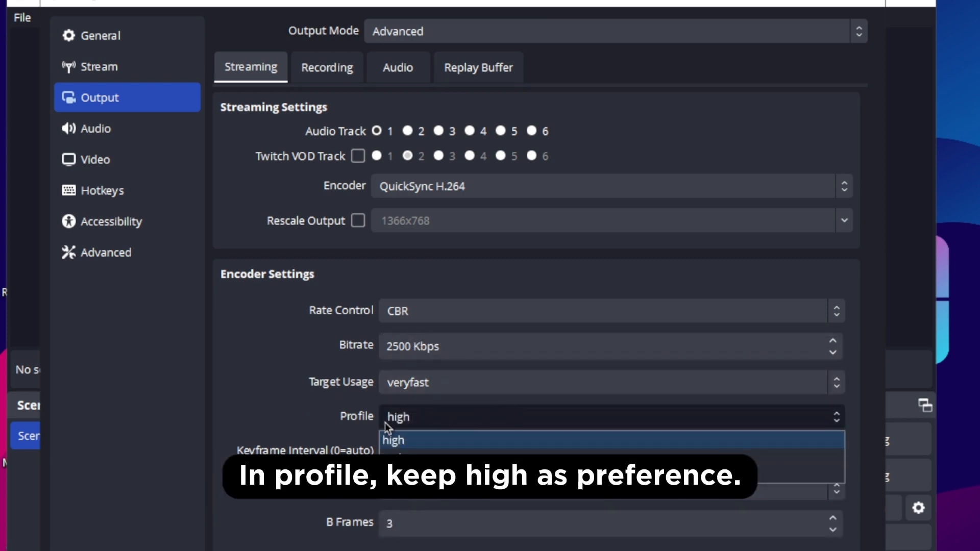
pyautogui.click(394, 440)
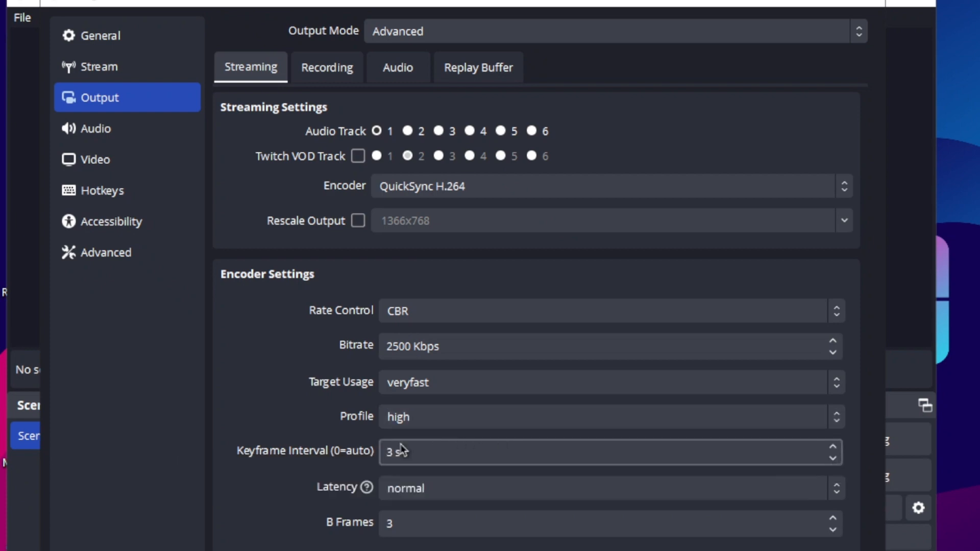
pyautogui.click(405, 488)
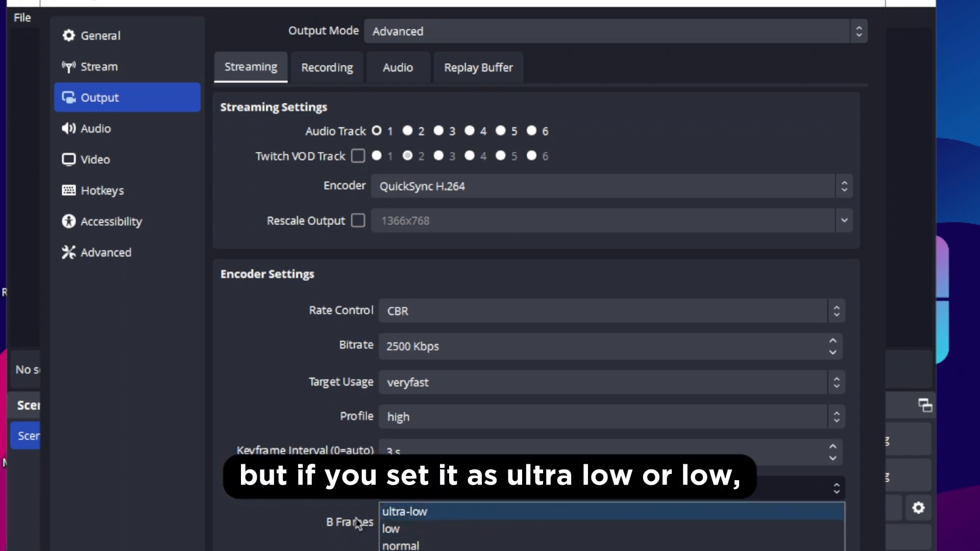
pyautogui.click(316, 516)
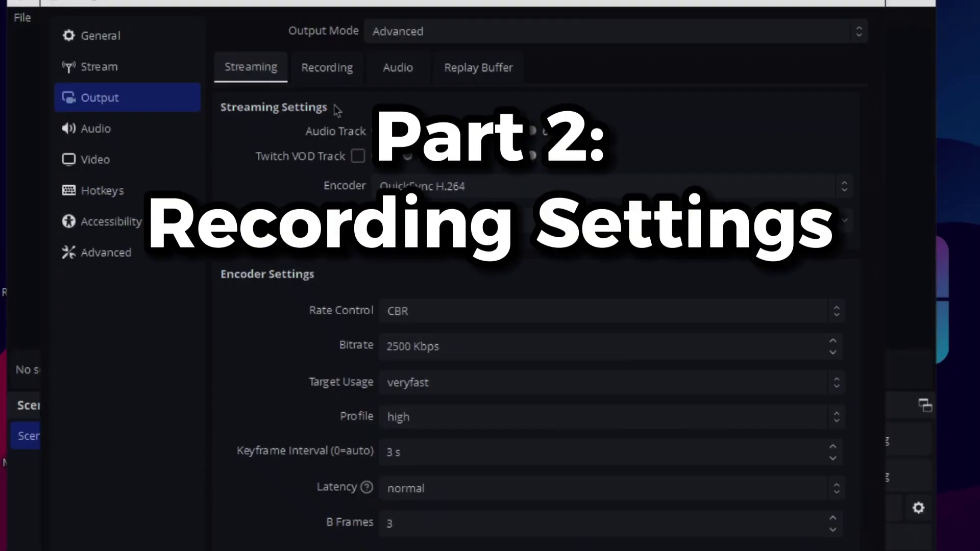
# - Keep mkv as the Recording Format in the Recording output settings
pyautogui.click(327, 68)
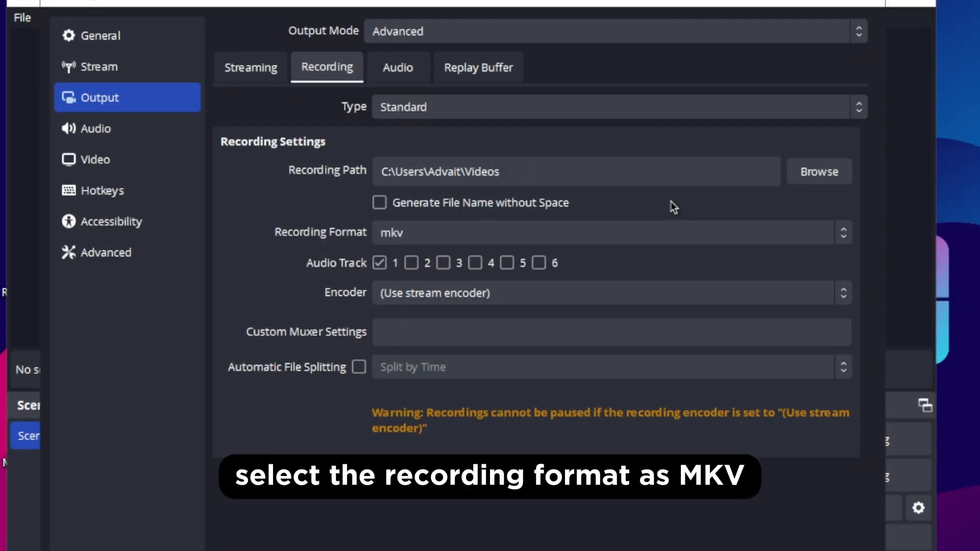
pyautogui.click(540, 233)
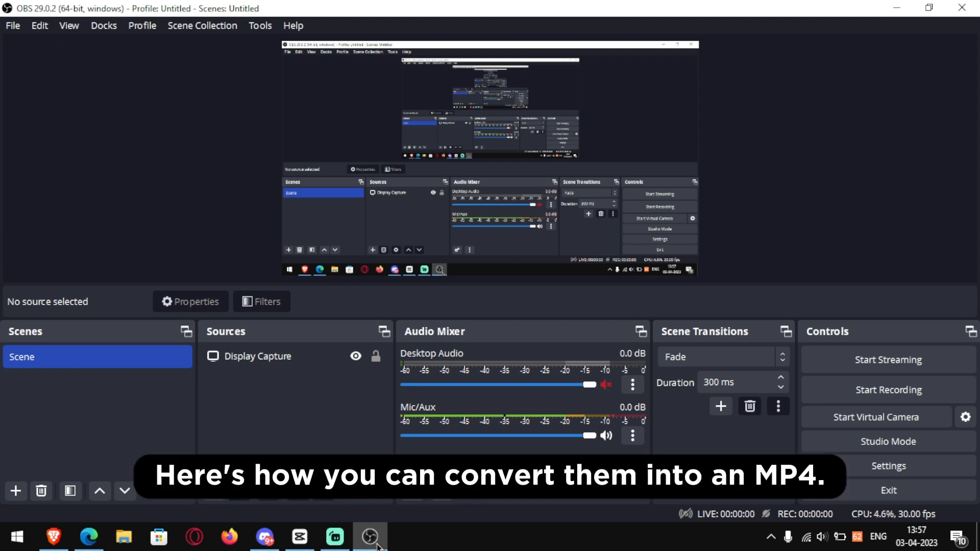
# - Remux the saved .mkv recording into an MP4 file via File > Remux Recordings
pyautogui.click(12, 25)
pyautogui.click(46, 67)
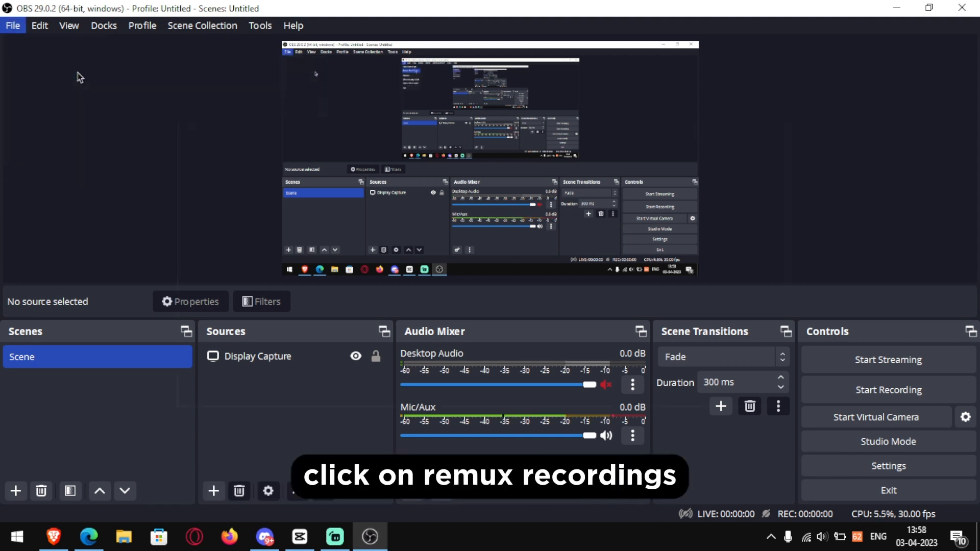
pyautogui.click(479, 178)
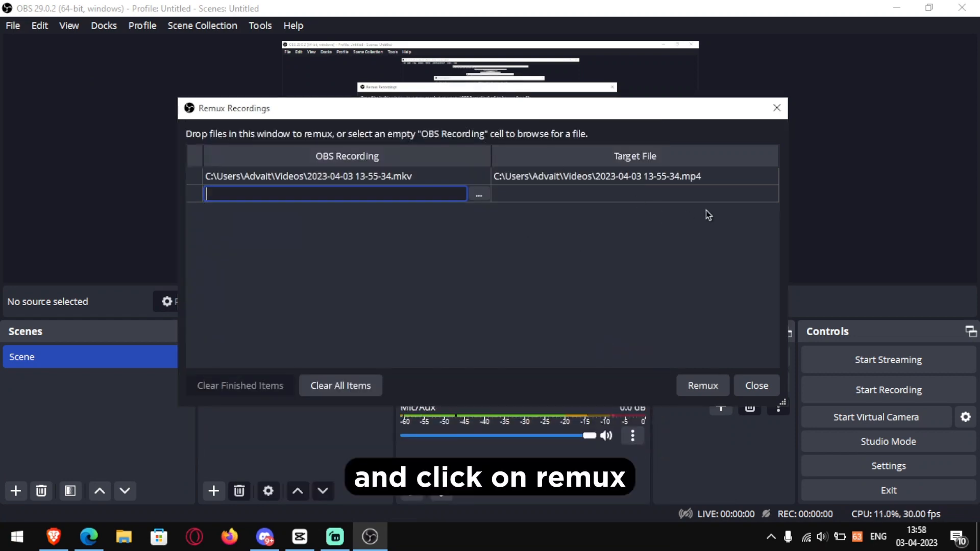
pyautogui.click(703, 384)
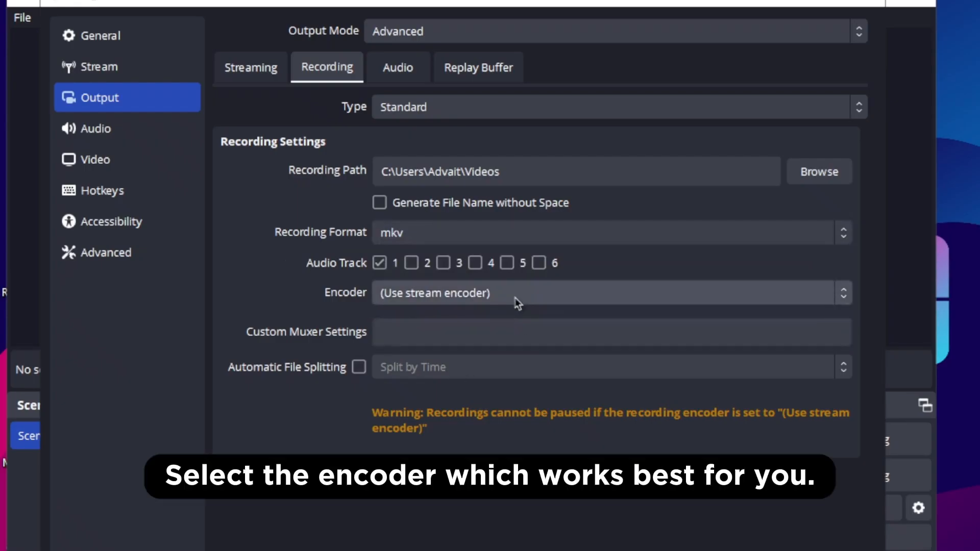
# - Choose QuickSync H.264 as the recording encoder, checking it against the streaming output
pyautogui.click(516, 297)
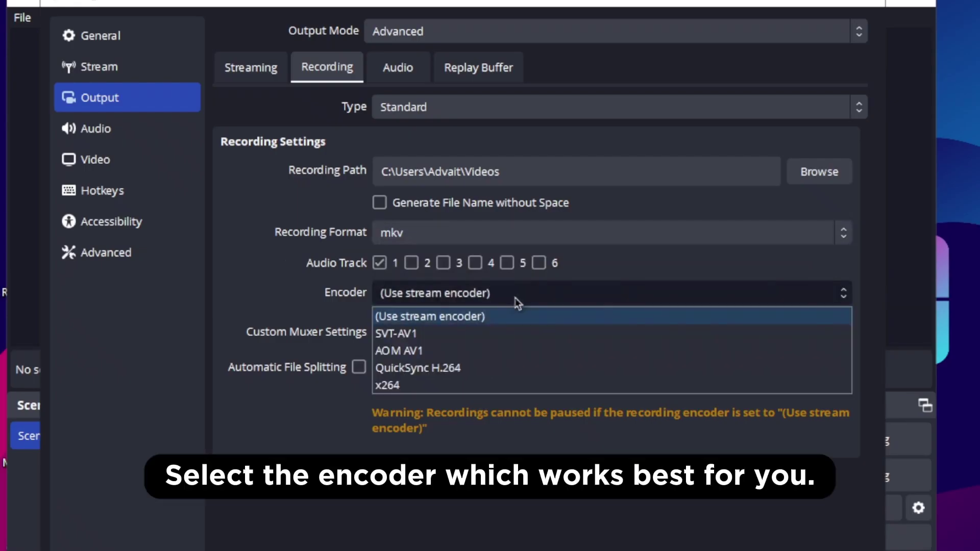
pyautogui.click(448, 369)
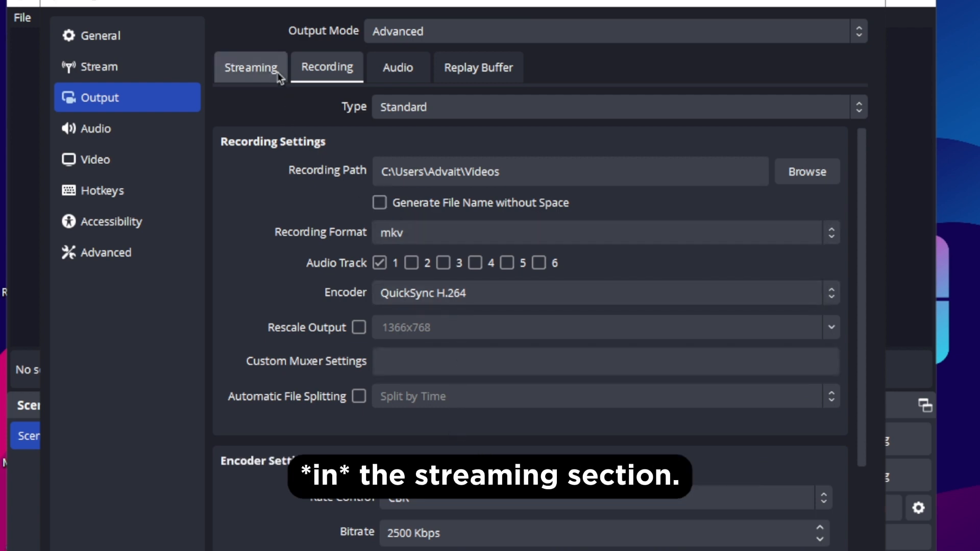
pyautogui.click(251, 68)
pyautogui.click(327, 67)
pyautogui.scroll(-3, 655, 295)
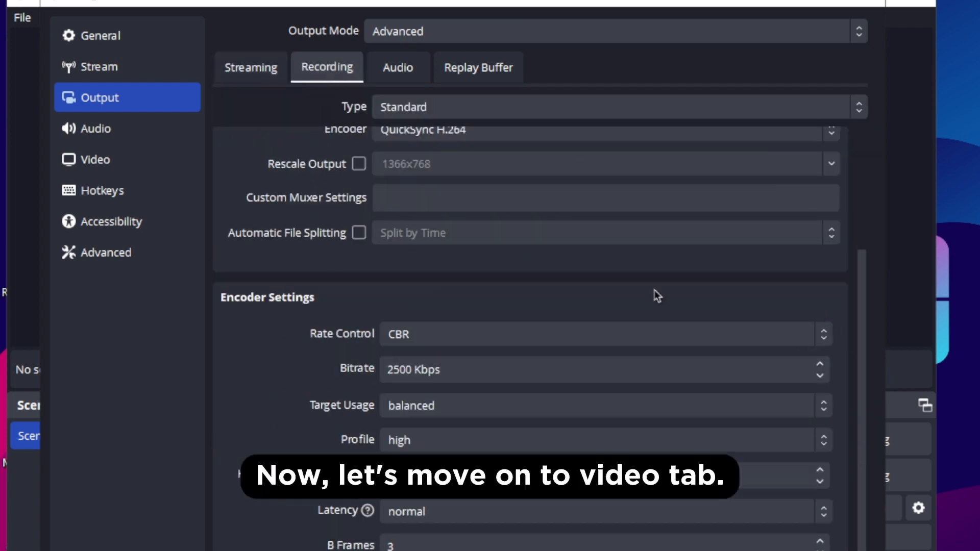
# - Try base and output resolutions of 1280x720, then 1920x1080, in Video settings
pyautogui.click(95, 159)
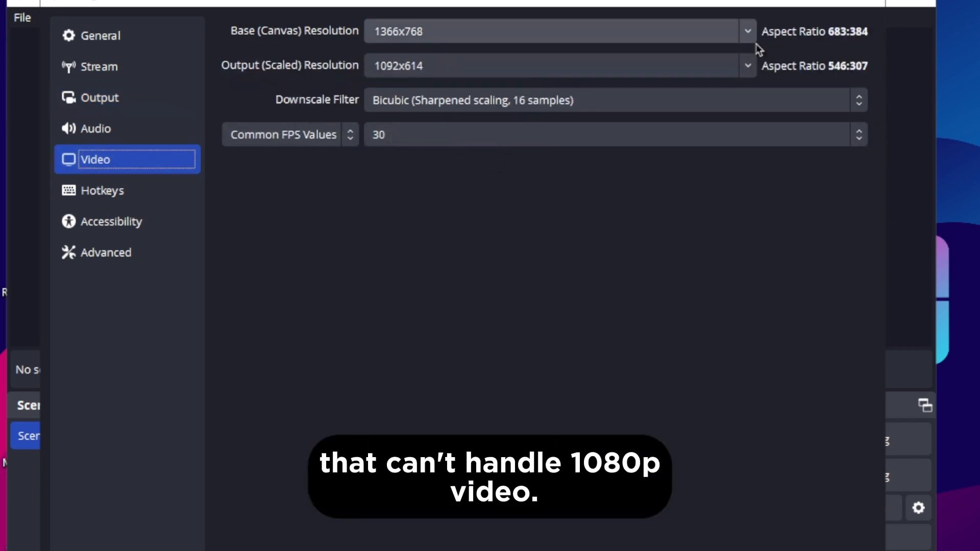
pyautogui.click(747, 30)
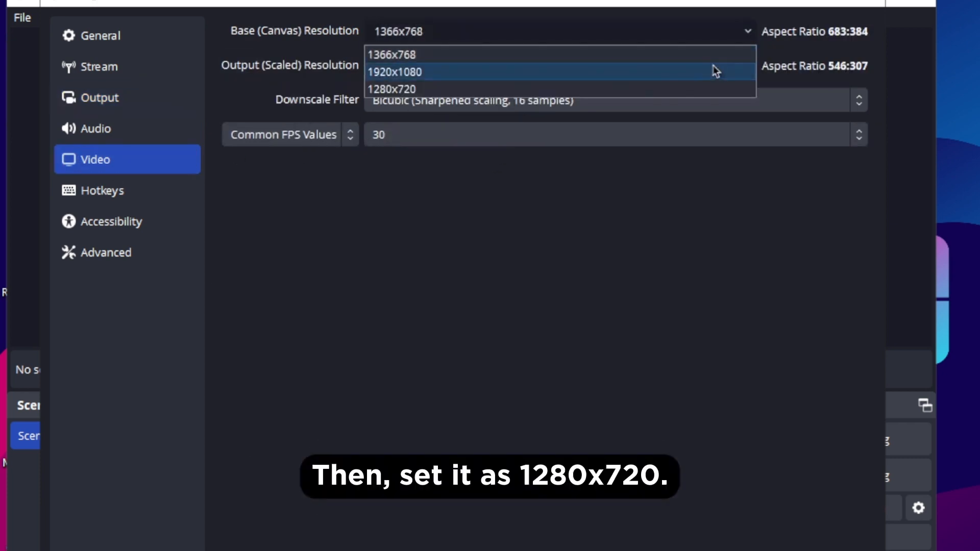
pyautogui.click(567, 86)
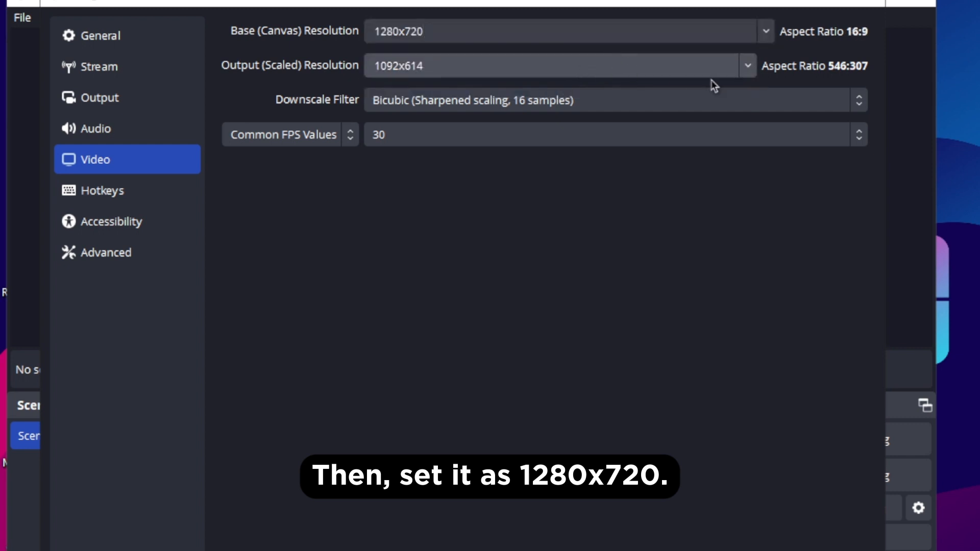
pyautogui.click(748, 66)
pyautogui.click(398, 88)
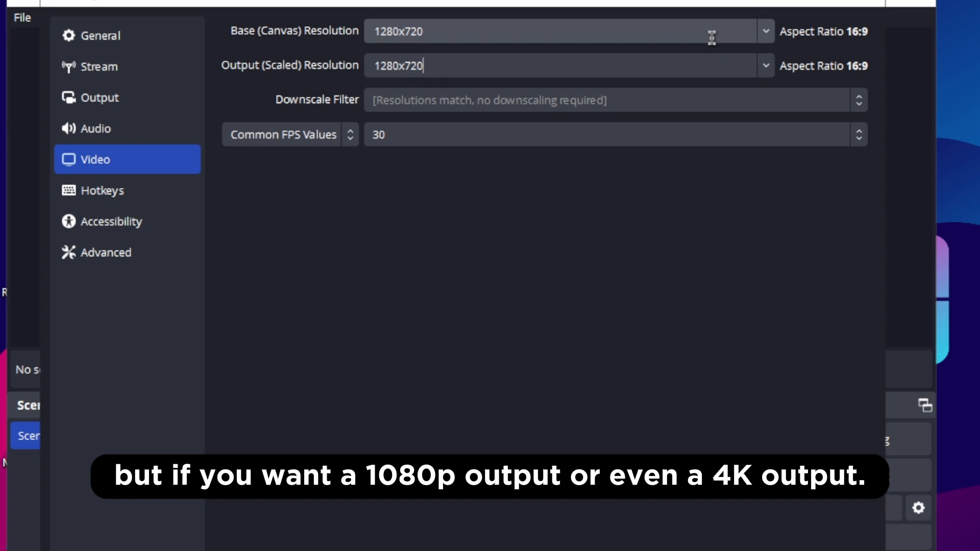
pyautogui.click(770, 31)
pyautogui.click(590, 72)
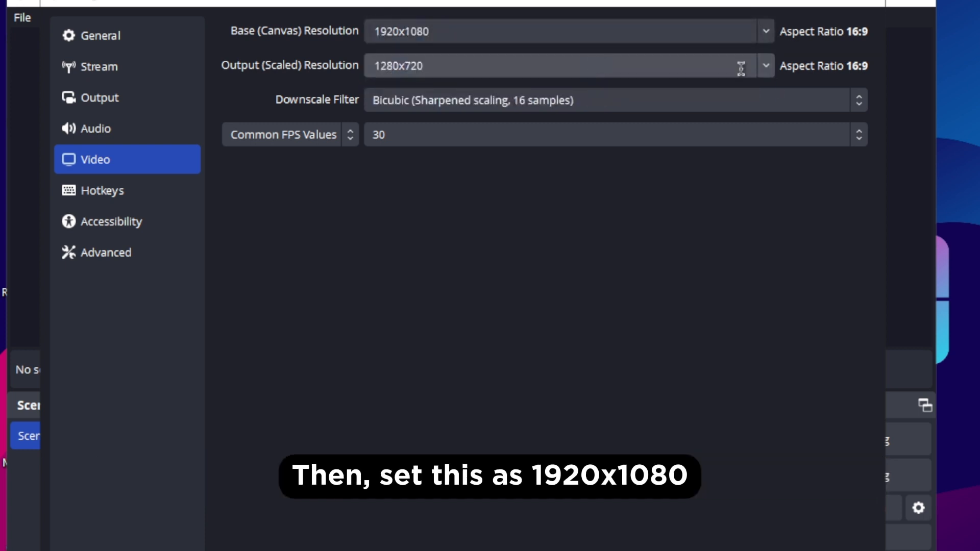
pyautogui.click(767, 67)
pyautogui.click(427, 88)
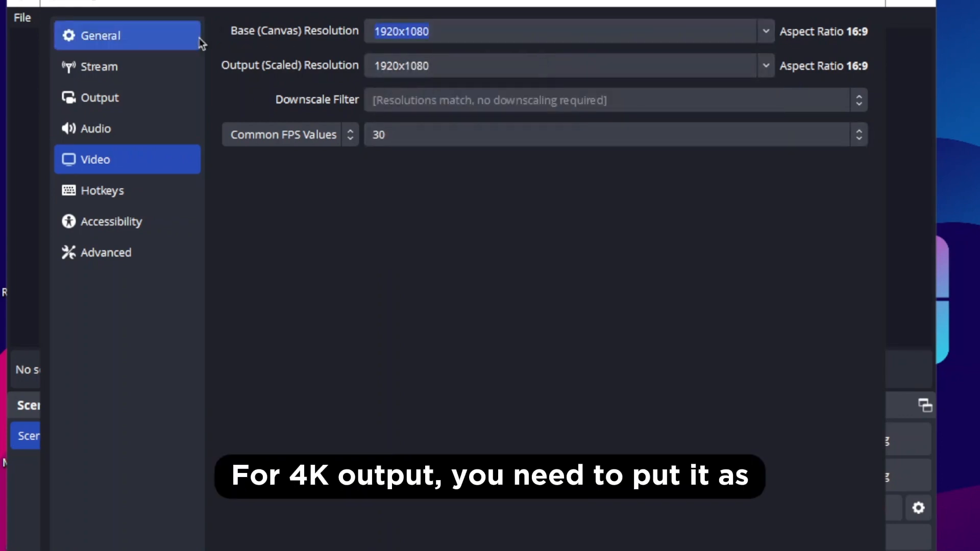
pyautogui.write('3840x2')
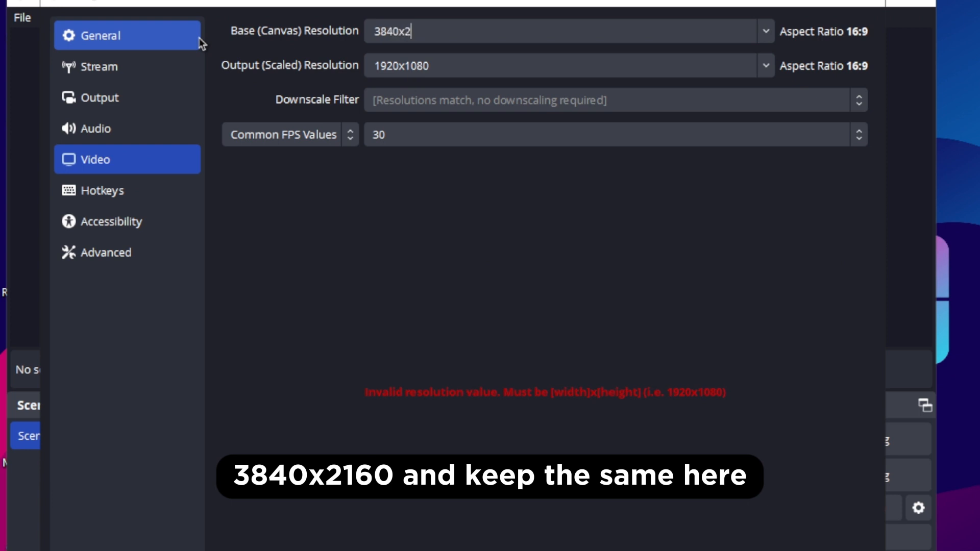
pyautogui.write('160')
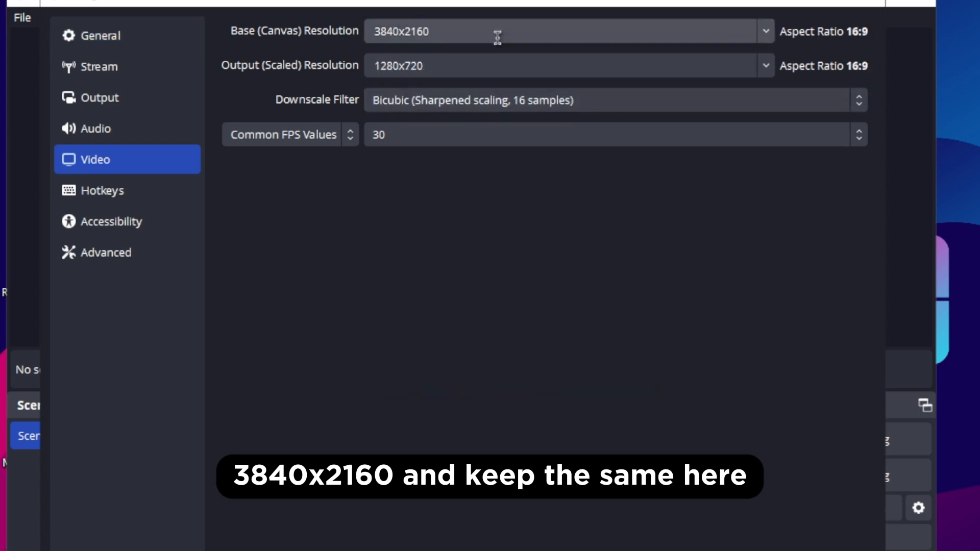
# - Enter 3840x2160 as the output resolution and choose 60 from Common FPS Values
pyautogui.click(457, 65)
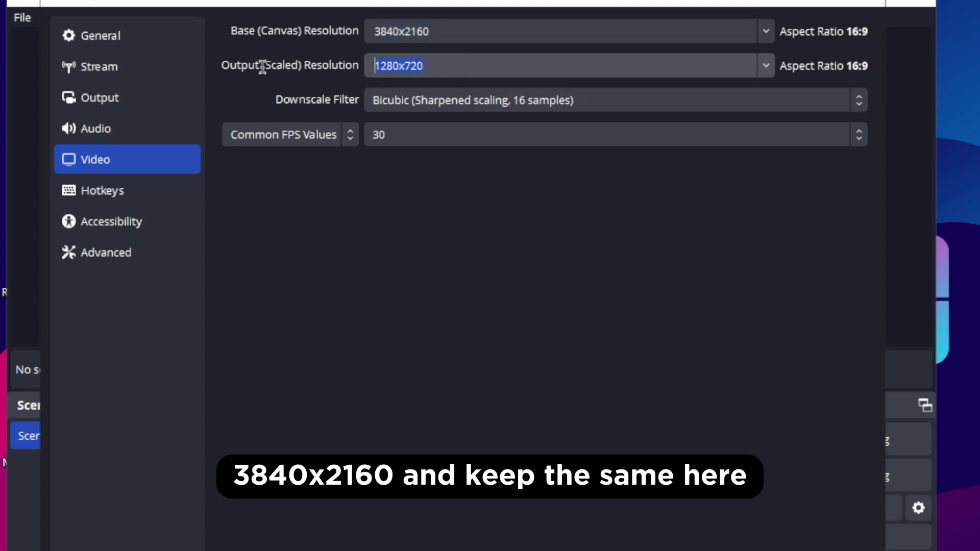
pyautogui.write('3840x2160')
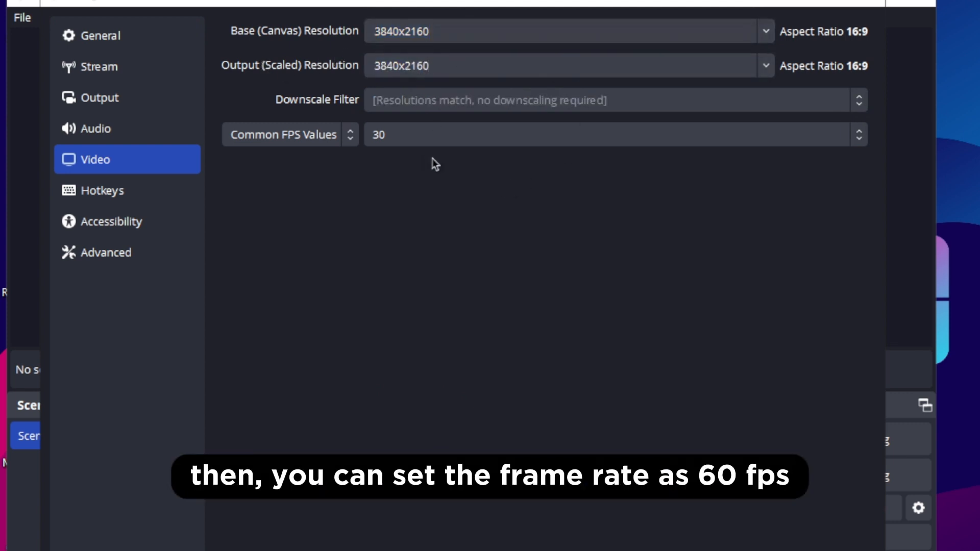
pyautogui.click(457, 136)
pyautogui.click(398, 313)
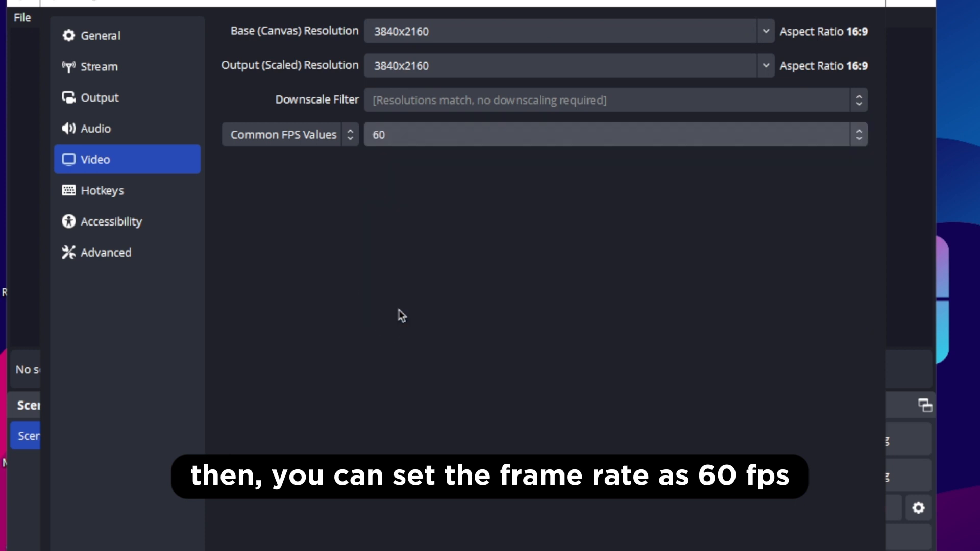
# - Try a Fractional FPS Value with numerator 120
pyautogui.click(342, 138)
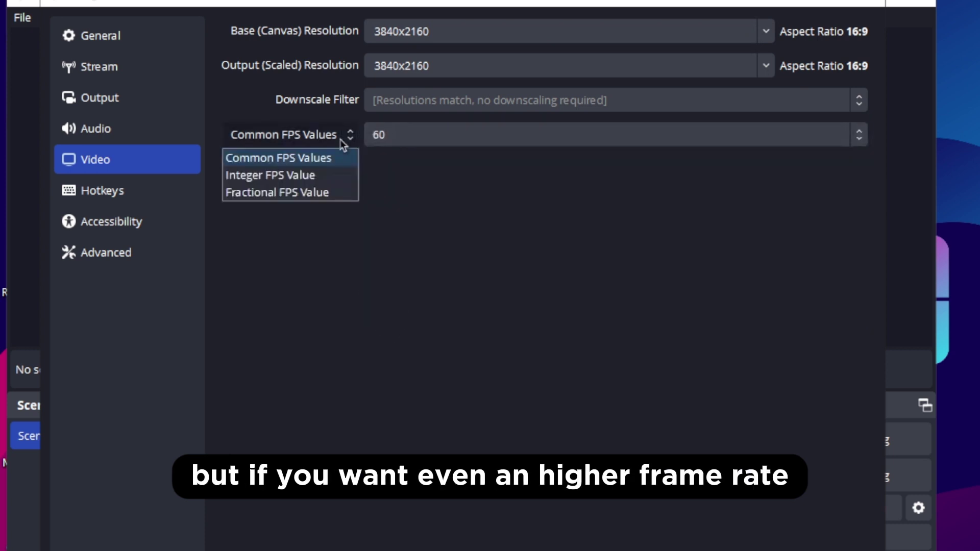
pyautogui.click(277, 192)
pyautogui.click(463, 135)
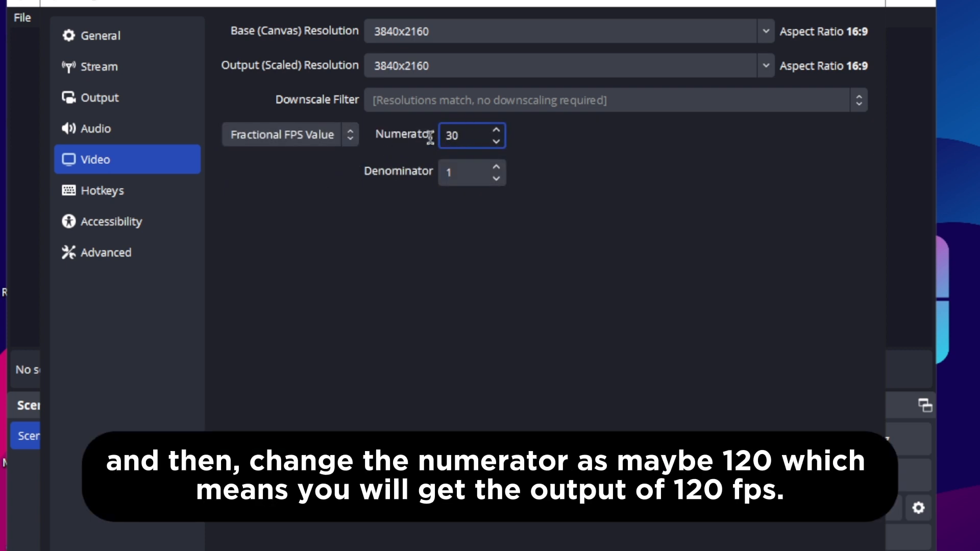
pyautogui.doubleClick(448, 136)
pyautogui.write('120')
# - Set canvas and output resolution to 1920x1080 and return to a common 30 fps
pyautogui.click(768, 32)
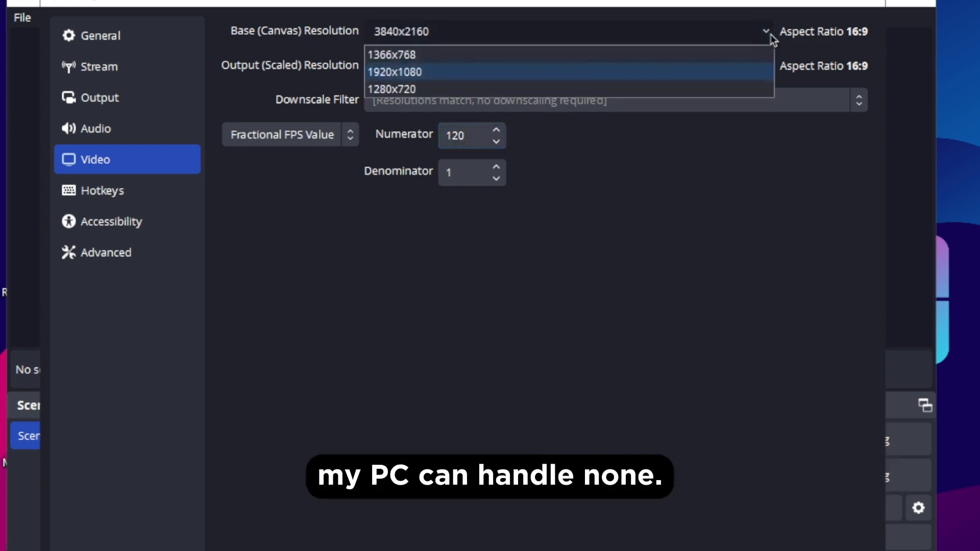
pyautogui.click(549, 75)
pyautogui.click(766, 66)
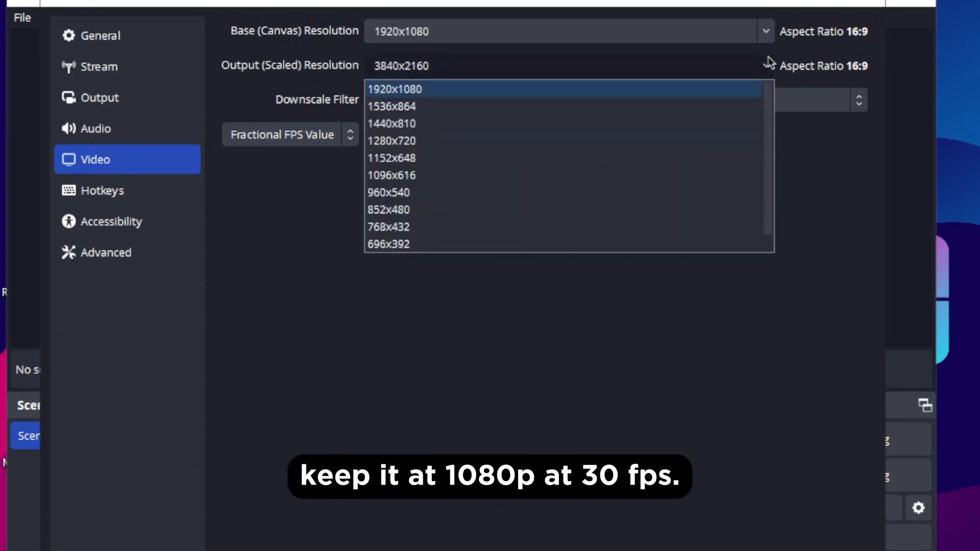
pyautogui.click(569, 90)
pyautogui.click(291, 135)
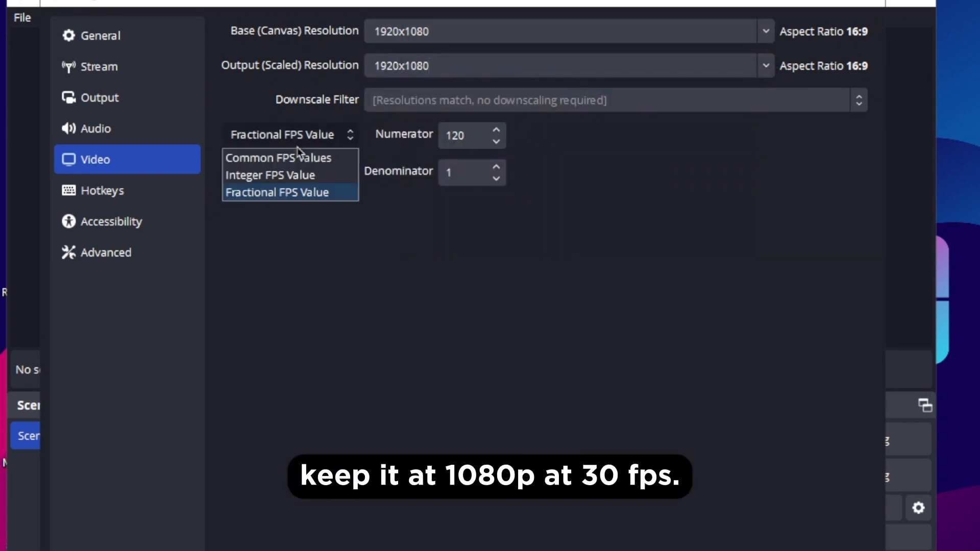
pyautogui.click(276, 151)
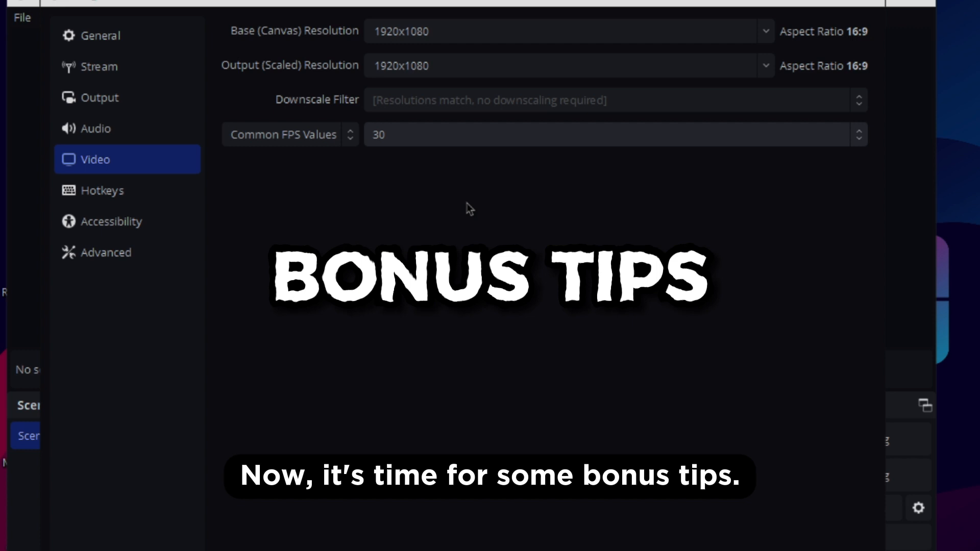
# - Tick Audio Track 2 in the Recording output settings alongside track 1
pyautogui.click(140, 129)
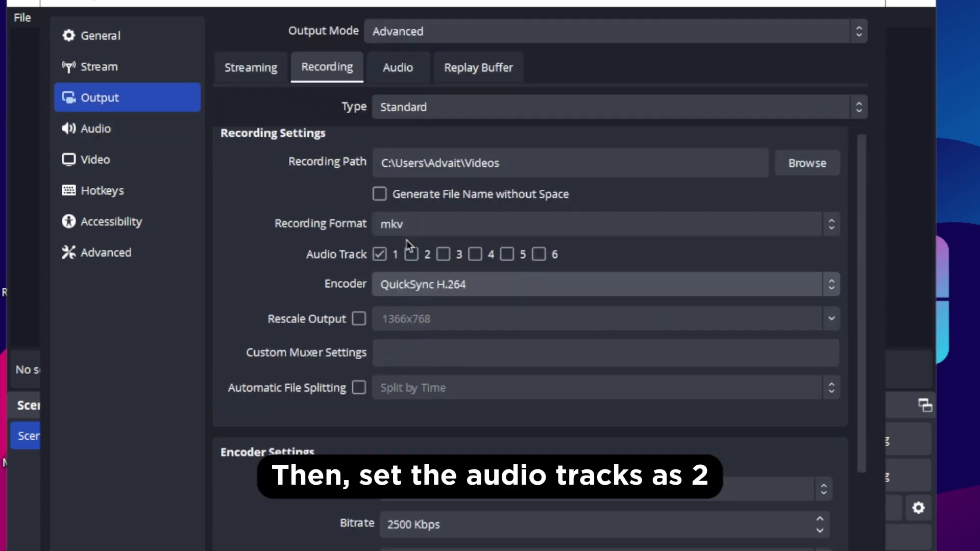
pyautogui.click(411, 254)
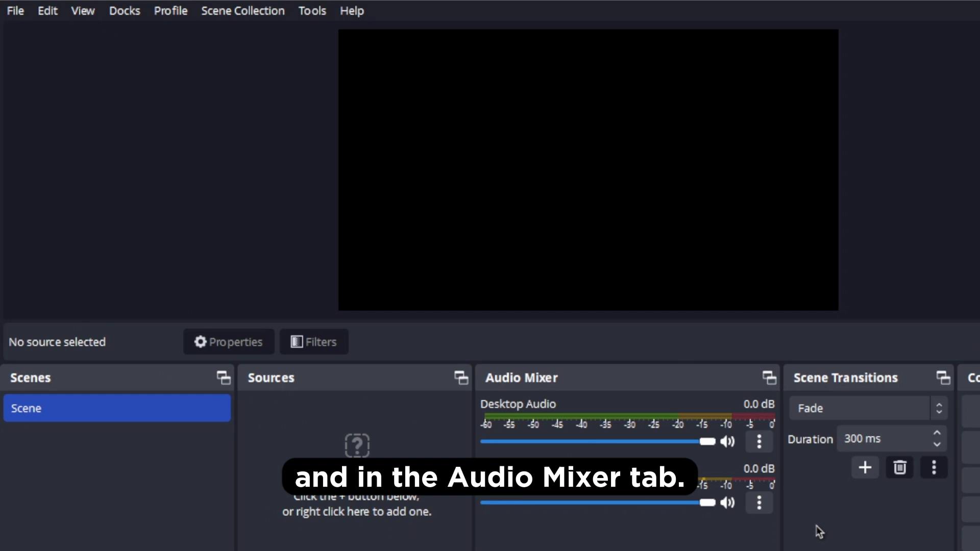
# - In Advanced Audio Properties, leave Desktop Audio on track 1 only and Mic/Aux on track 2 only
pyautogui.click(759, 503)
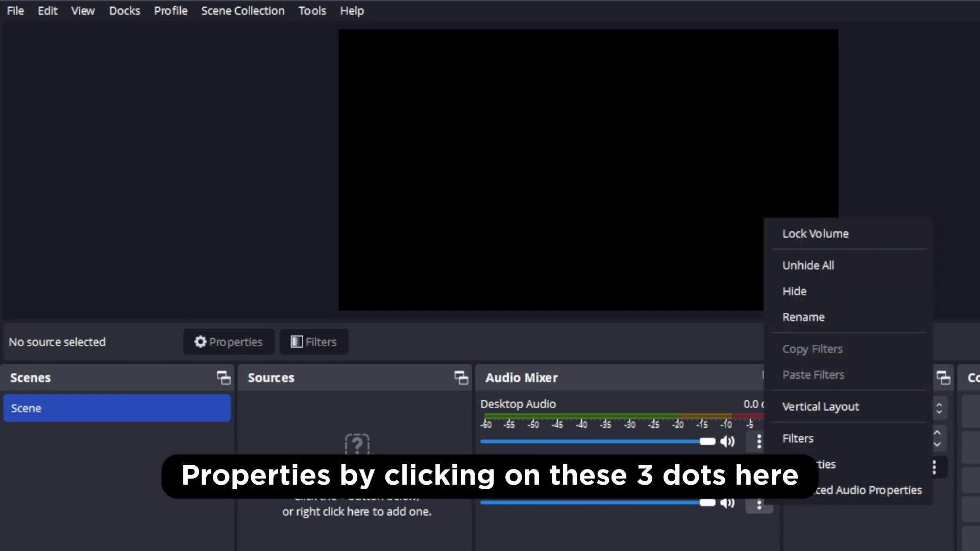
pyautogui.click(865, 490)
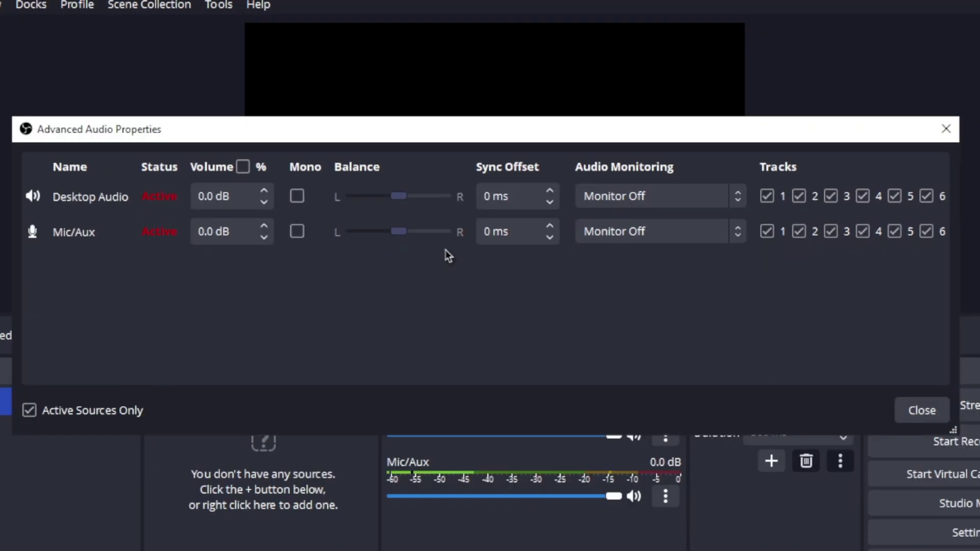
pyautogui.click(864, 196)
pyautogui.click(894, 196)
pyautogui.click(863, 231)
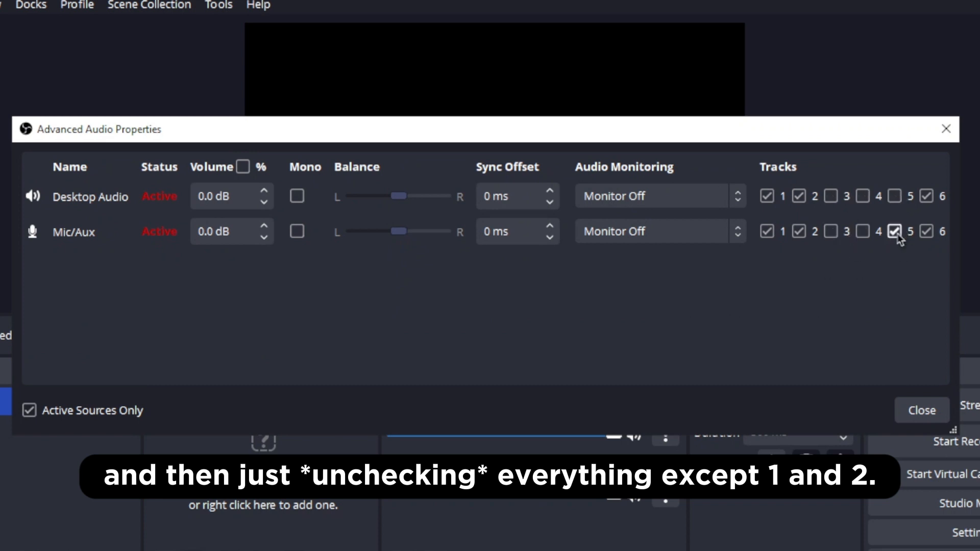
pyautogui.click(894, 232)
pyautogui.click(927, 196)
pyautogui.click(926, 231)
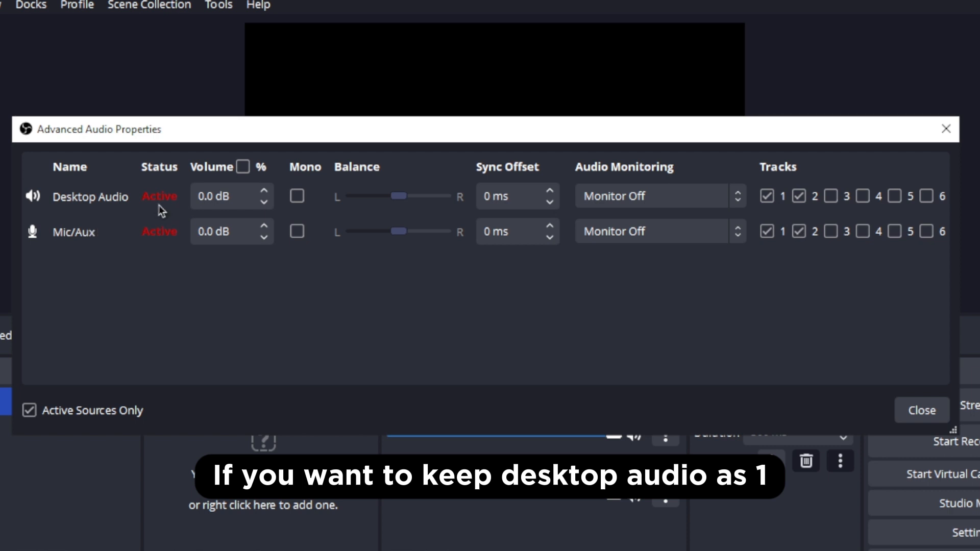
pyautogui.click(799, 196)
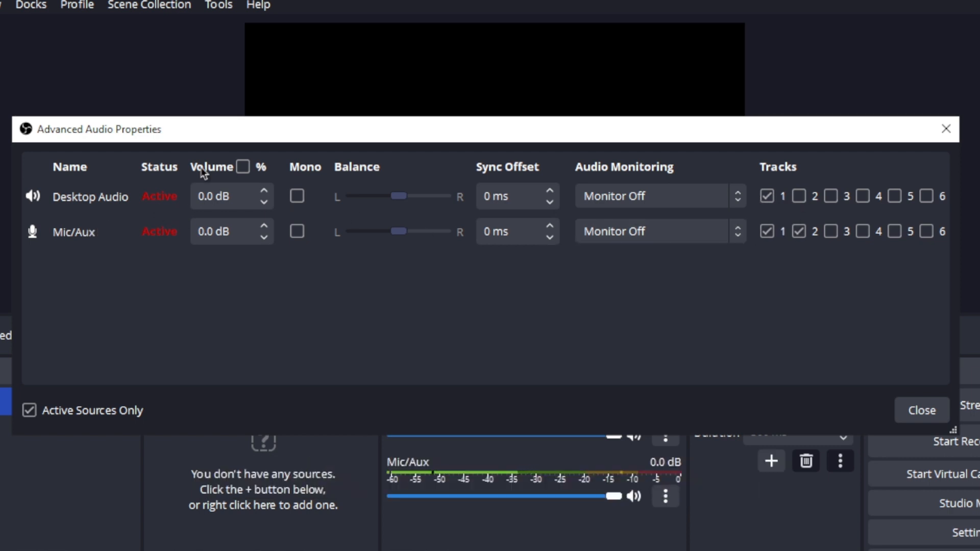
pyautogui.click(767, 232)
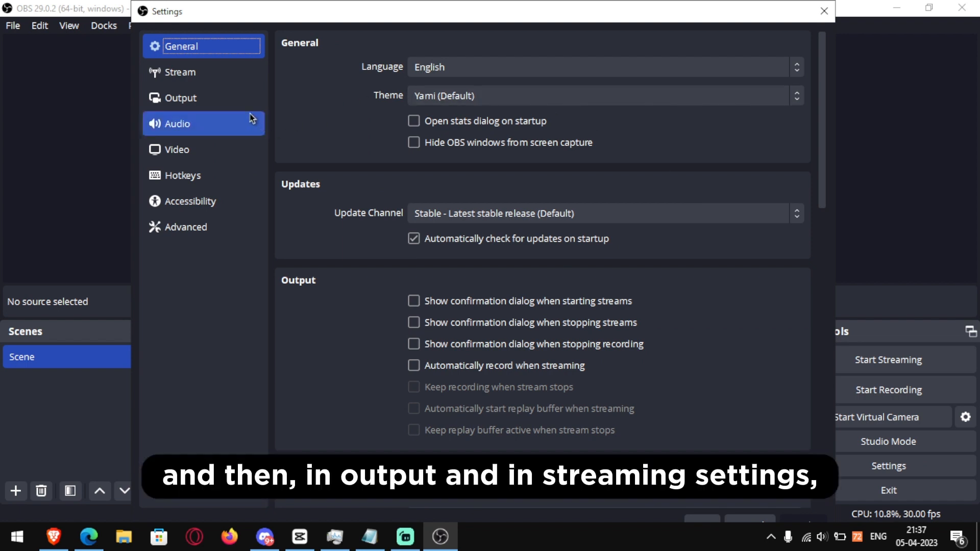
# - Select Audio Track 2 for streaming and add Audio Track 2 to recordings in Output settings
pyautogui.click(233, 99)
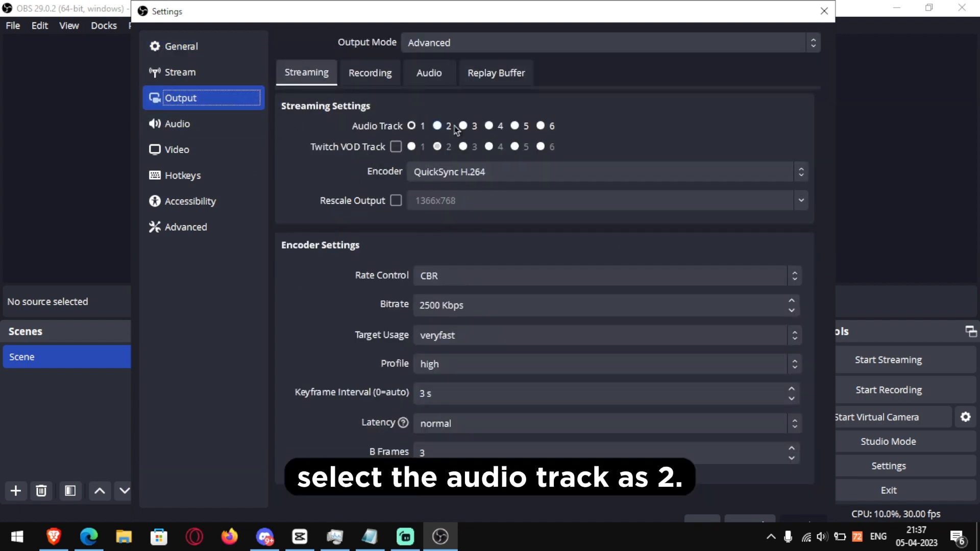
pyautogui.click(438, 126)
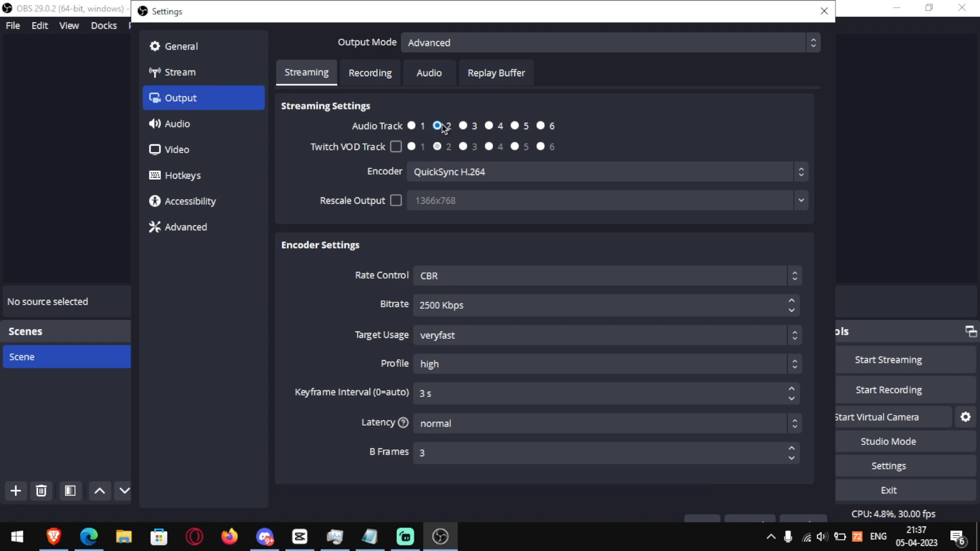
pyautogui.click(390, 73)
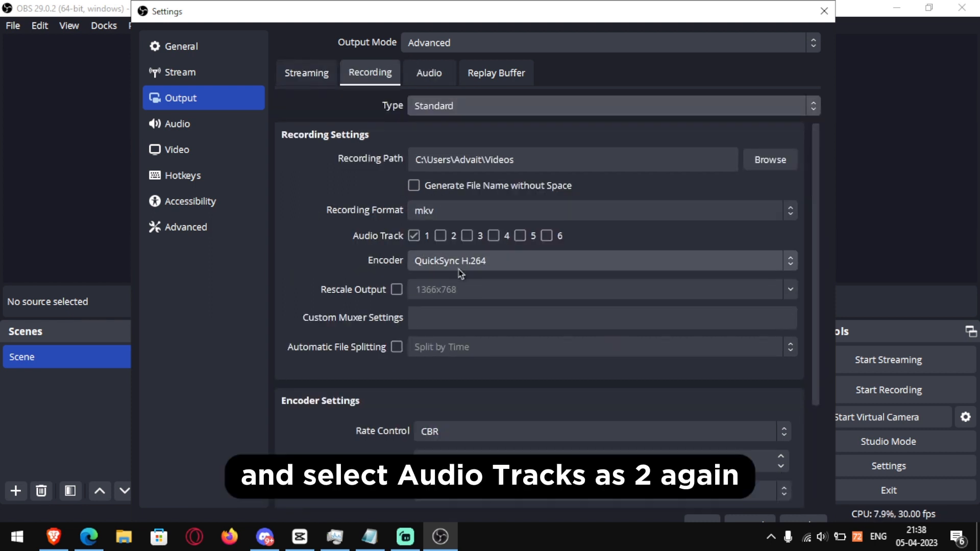
pyautogui.click(441, 236)
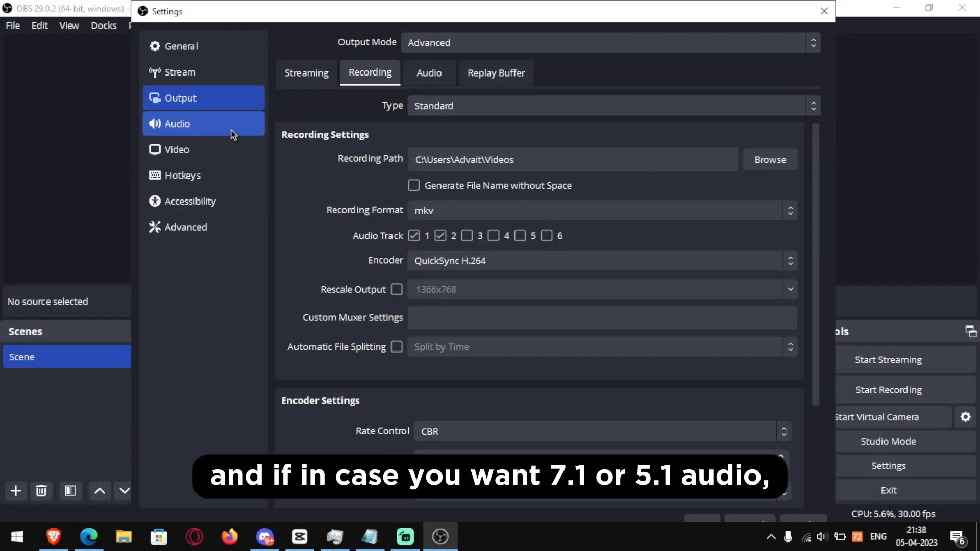
# - Review the Audio settings channel layouts, leaving Stereo at 48 kHz
pyautogui.click(203, 123)
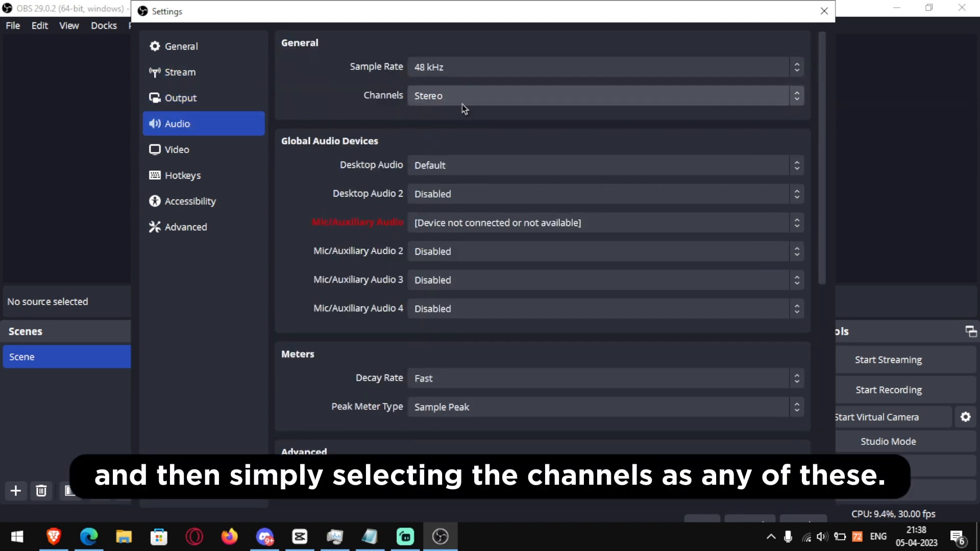
pyautogui.click(462, 100)
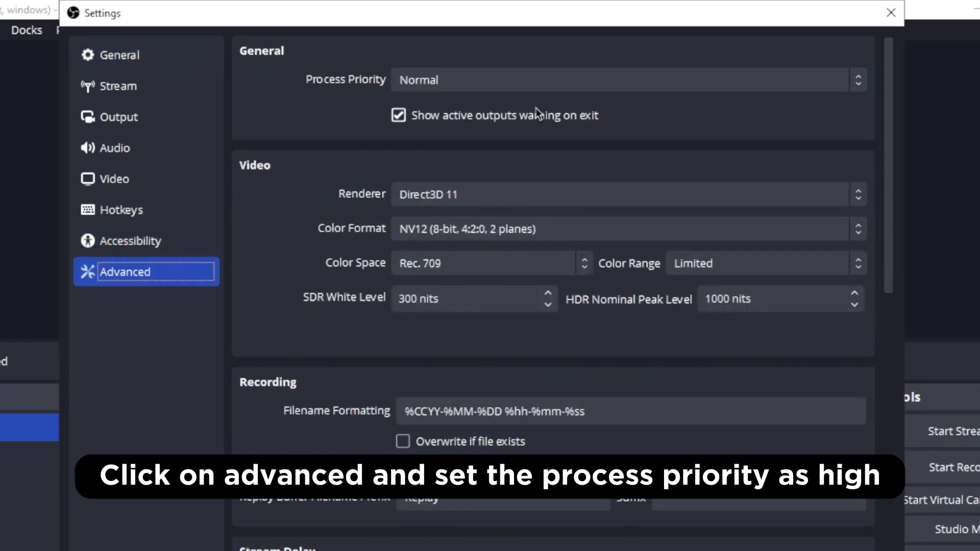
# - Set Process Priority to High in Advanced settings
pyautogui.click(442, 81)
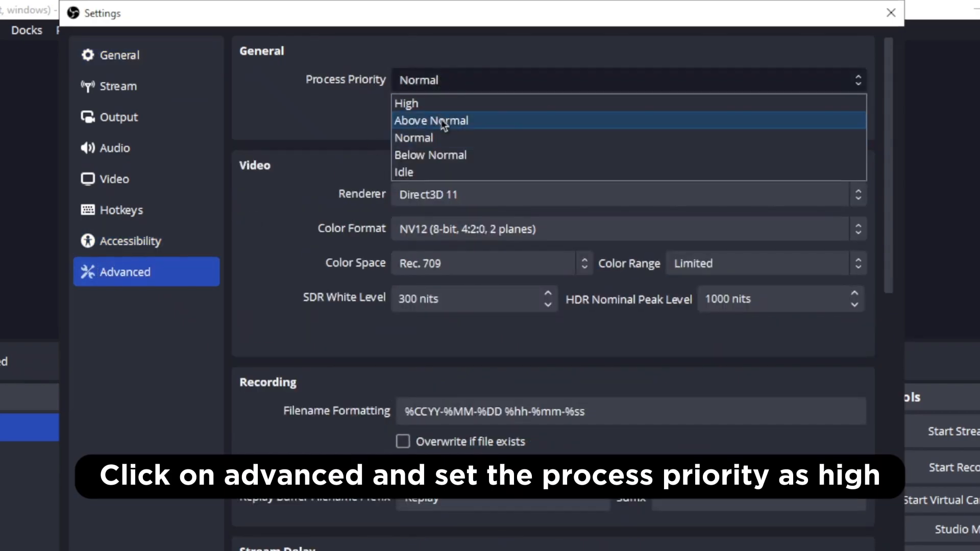
pyautogui.click(455, 105)
pyautogui.click(466, 86)
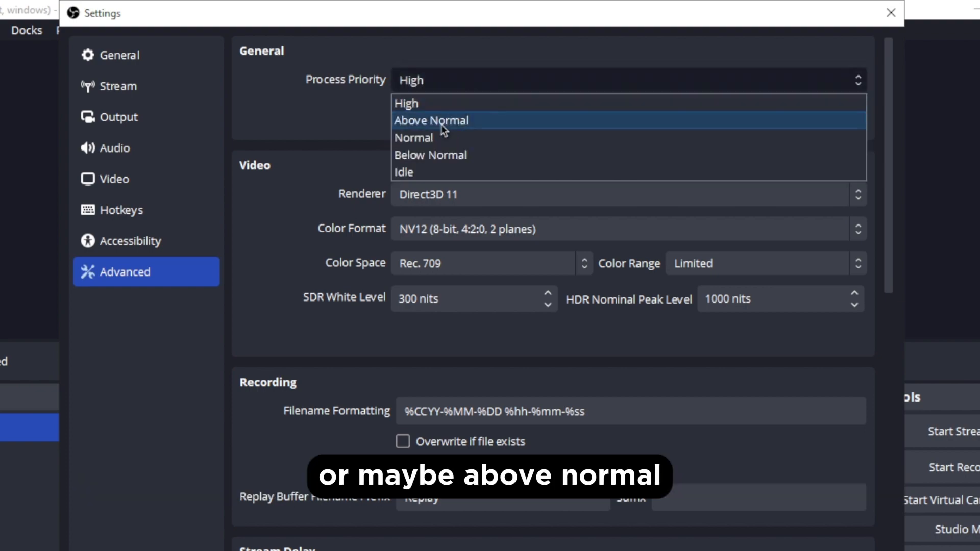